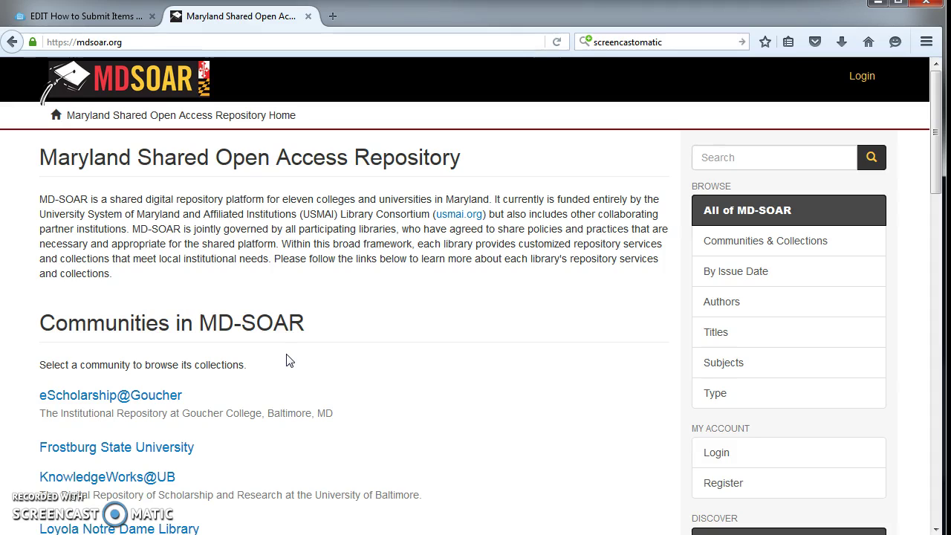
- Go to the MD-SOAR sign-in page from the home page's Login link
{"action": "left_click", "coordinate": [863, 78]}
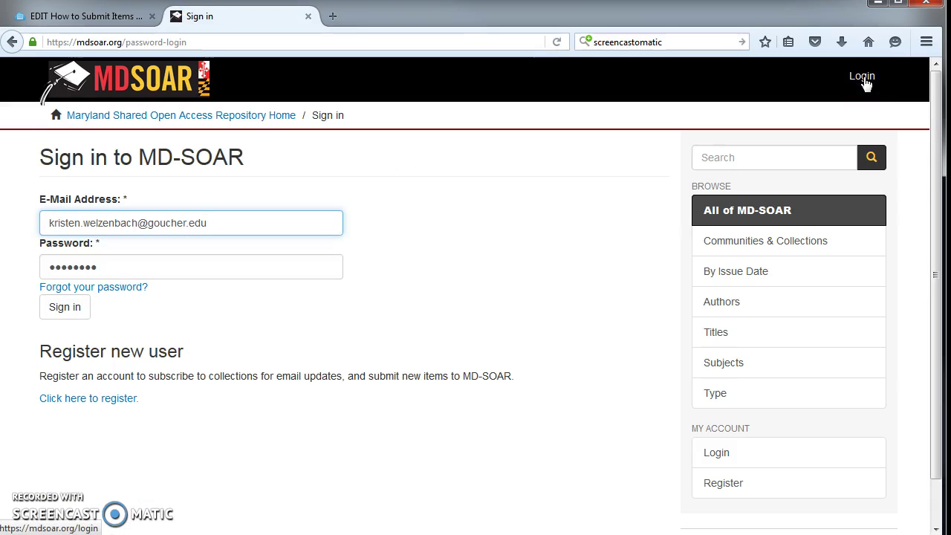
- Sign in with the autofilled credentials and open the eScholarship@Goucher community
{"action": "left_click", "coordinate": [73, 309]}
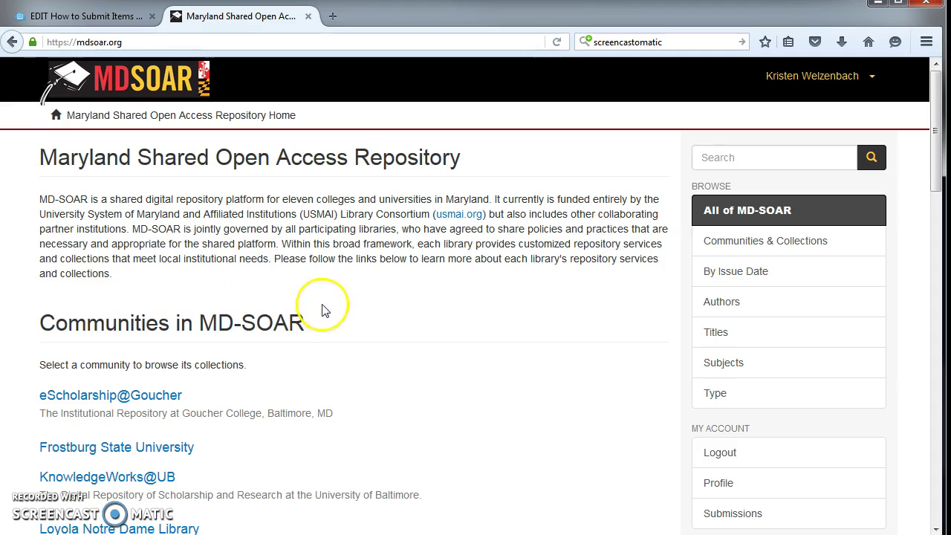
{"action": "scroll", "coordinate": [323, 310], "scroll_direction": "down", "scroll_amount": 2}
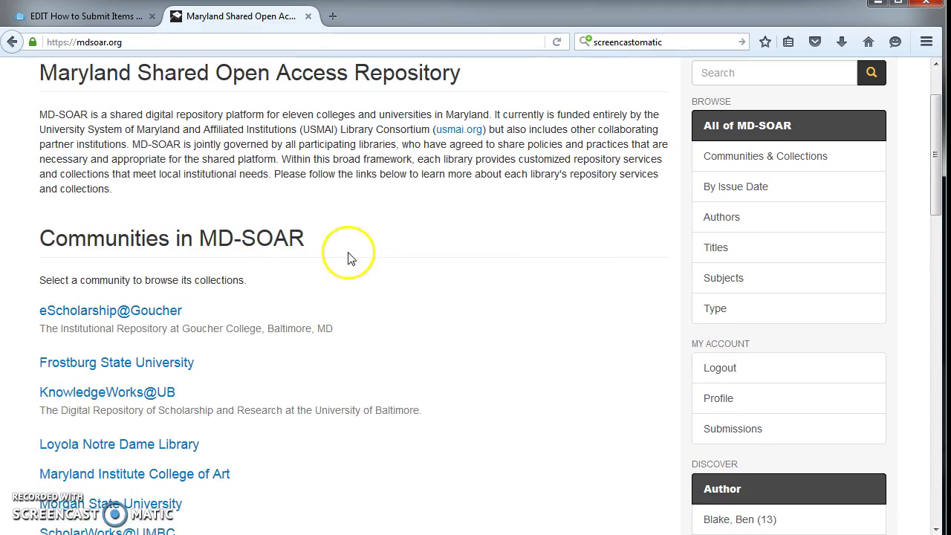
{"action": "left_click", "coordinate": [138, 317]}
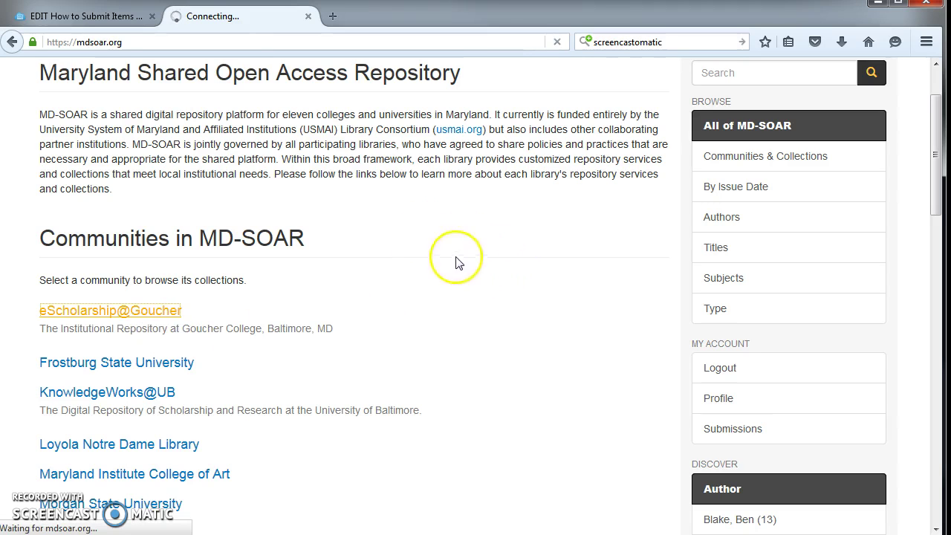
{"action": "scroll", "coordinate": [395, 244], "scroll_direction": "down", "scroll_amount": 8}
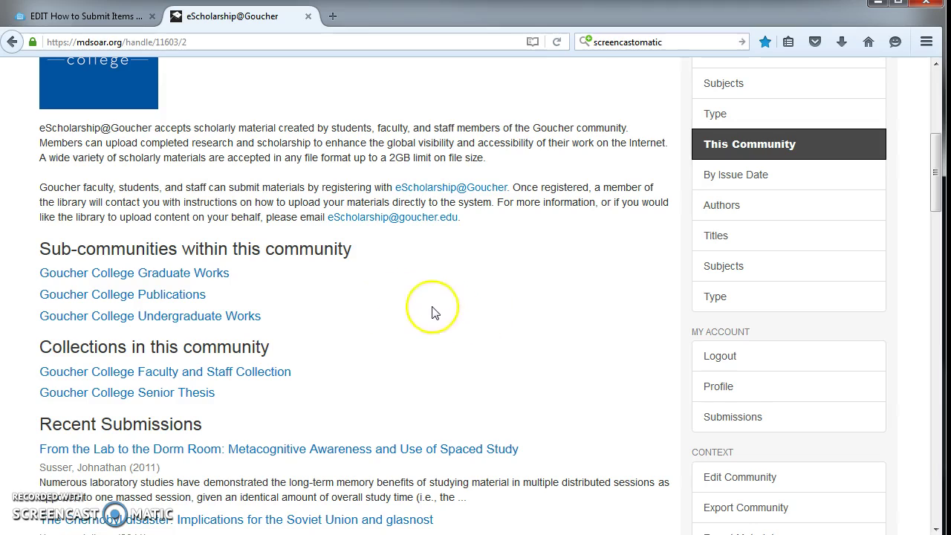
- Navigate through Goucher College Graduate Works to the Master of Education collection page
{"action": "left_click", "coordinate": [193, 281]}
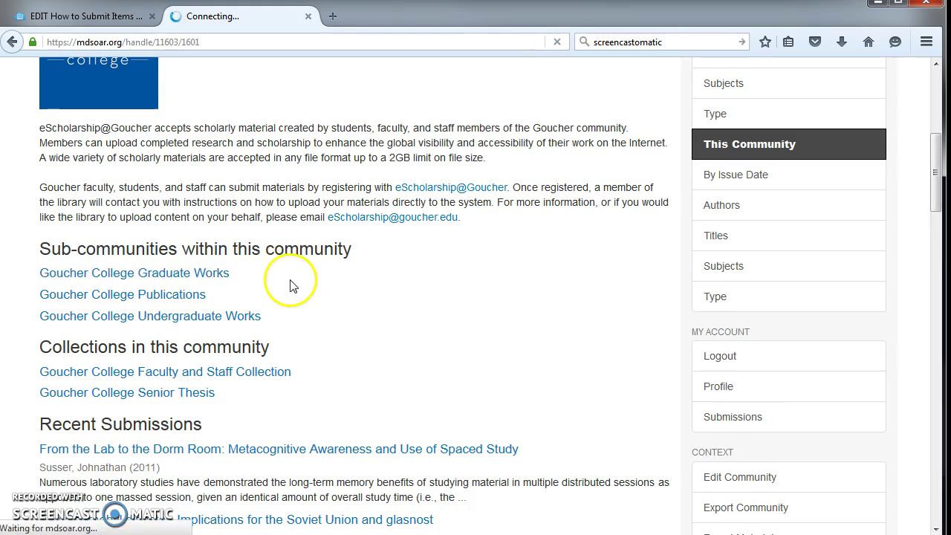
{"action": "scroll", "coordinate": [263, 371], "scroll_direction": "down", "scroll_amount": 2}
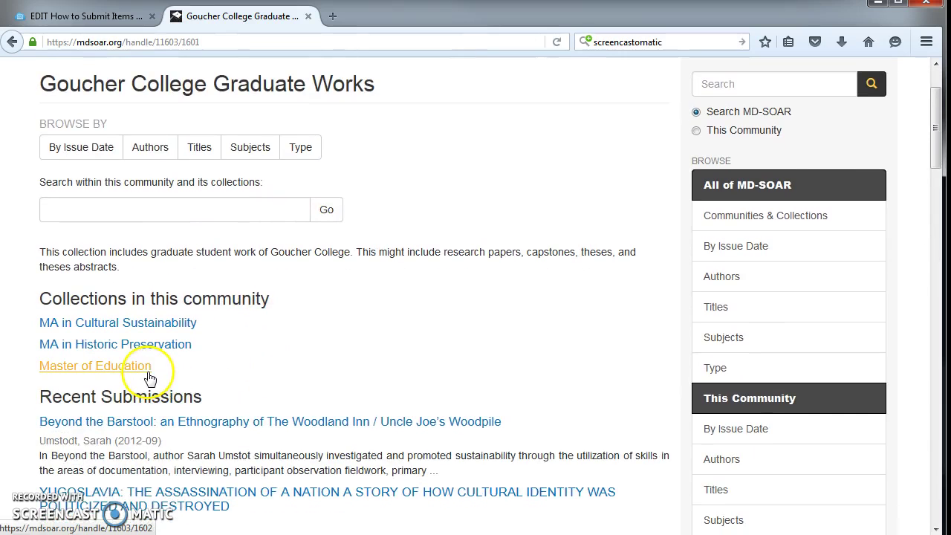
{"action": "left_click", "coordinate": [148, 375]}
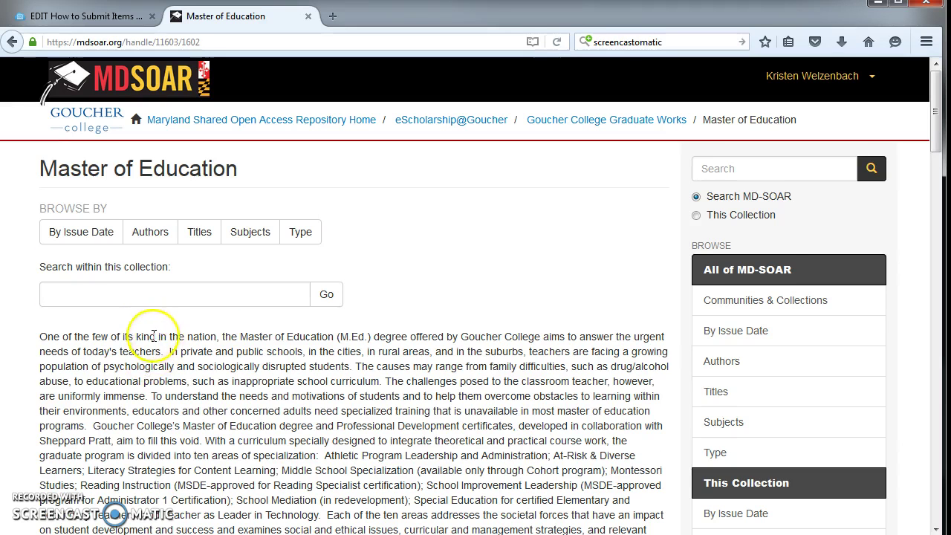
{"action": "scroll", "coordinate": [155, 335], "scroll_direction": "down", "scroll_amount": 2}
{"action": "scroll", "coordinate": [177, 306], "scroll_direction": "down", "scroll_amount": 4}
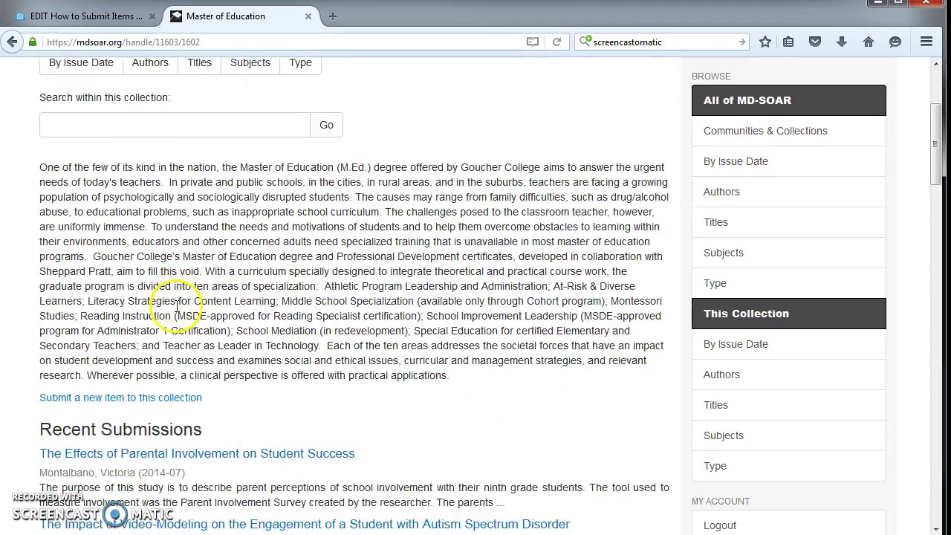
- Start a new item submission to the Master of Education collection
{"action": "left_click", "coordinate": [94, 317]}
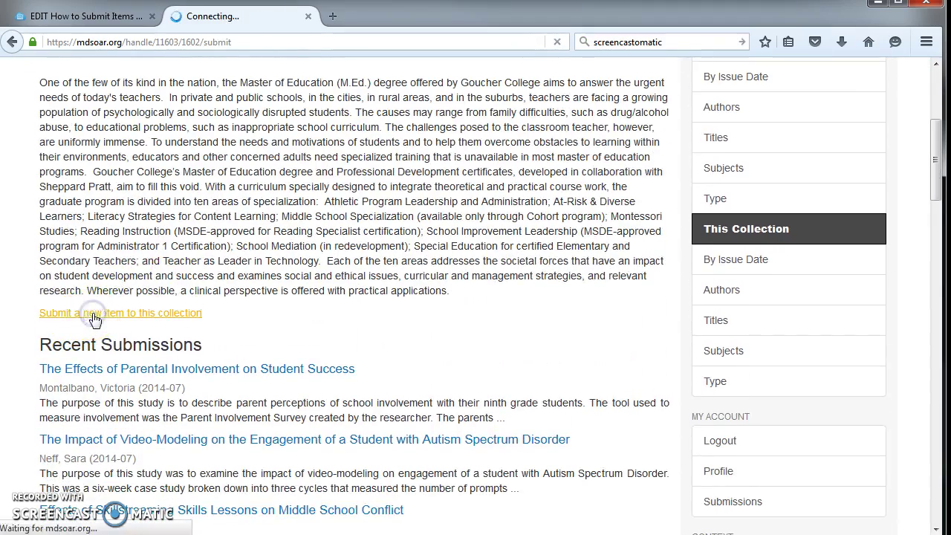
{"action": "scroll", "coordinate": [191, 209], "scroll_direction": "down", "scroll_amount": 1}
{"action": "scroll", "coordinate": [191, 209], "scroll_direction": "down", "scroll_amount": 1}
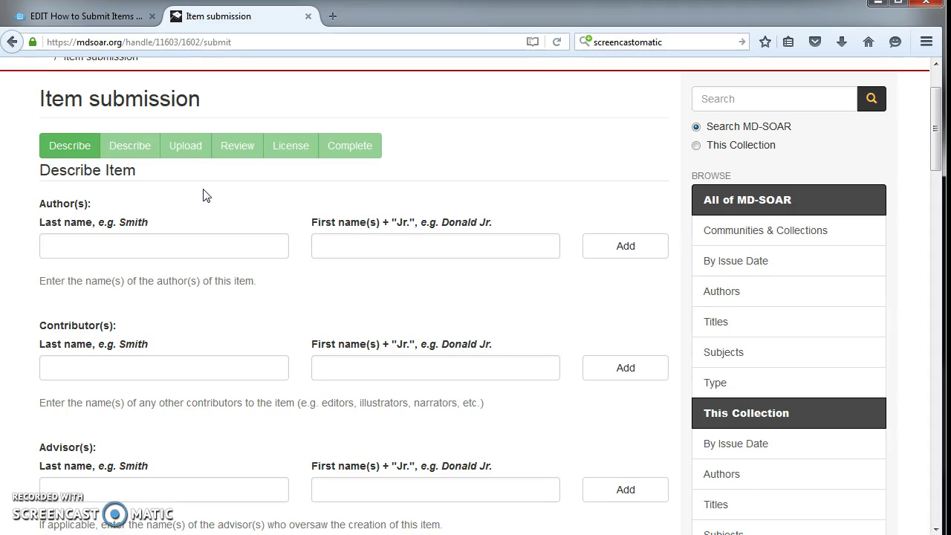
{"action": "scroll", "coordinate": [203, 195], "scroll_direction": "down", "scroll_amount": 2}
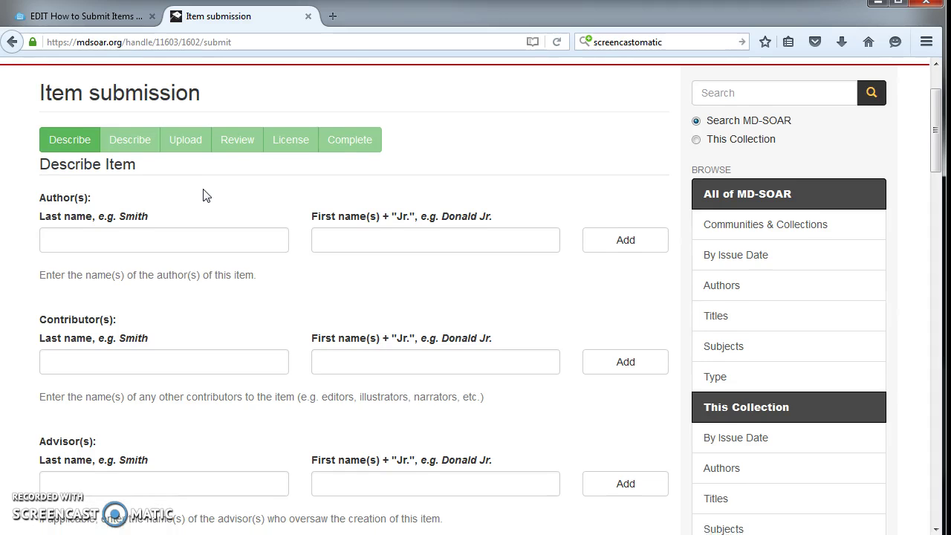
- Enter the author's last name and first name in the Author fields
{"action": "left_click", "coordinate": [87, 175]}
{"action": "type", "text": "W"}
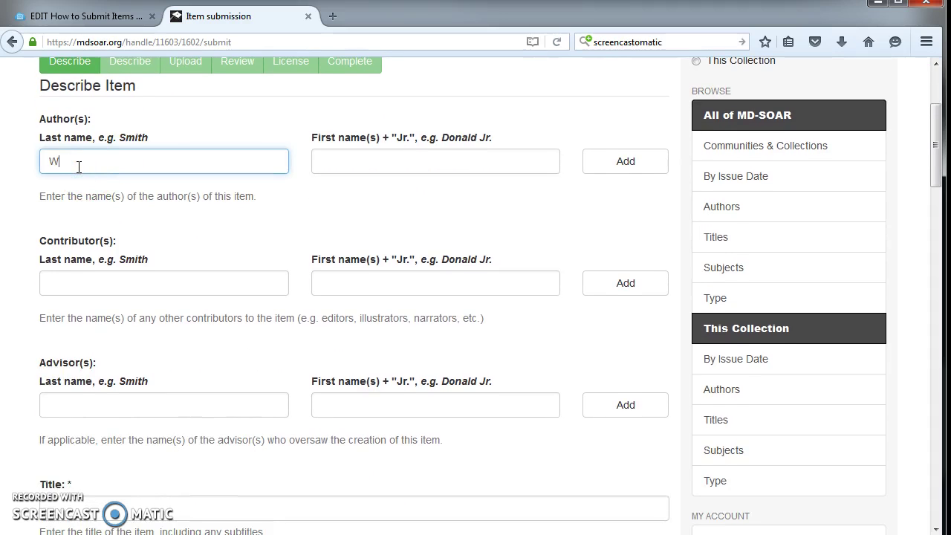
{"action": "type", "text": "elzenbach"}
{"action": "key", "text": "Tab"}
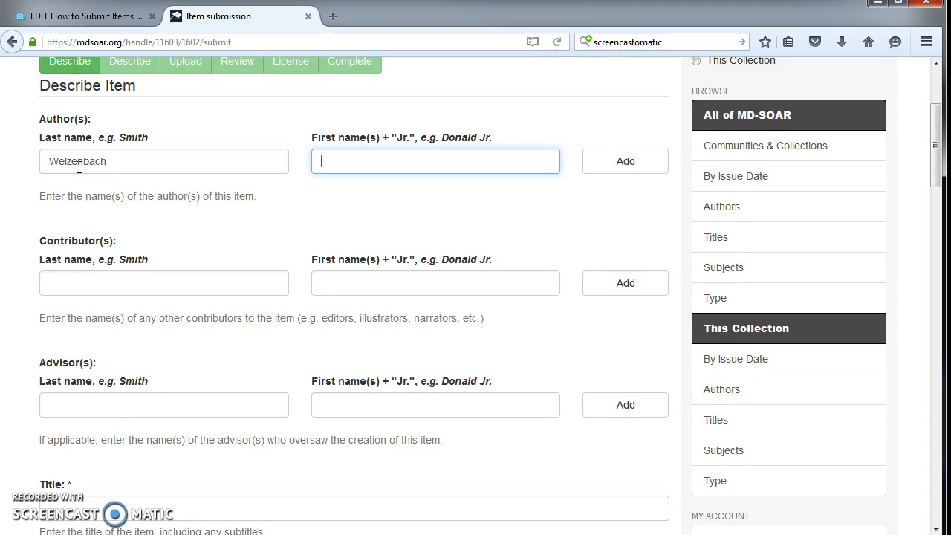
{"action": "type", "text": "Kristen"}
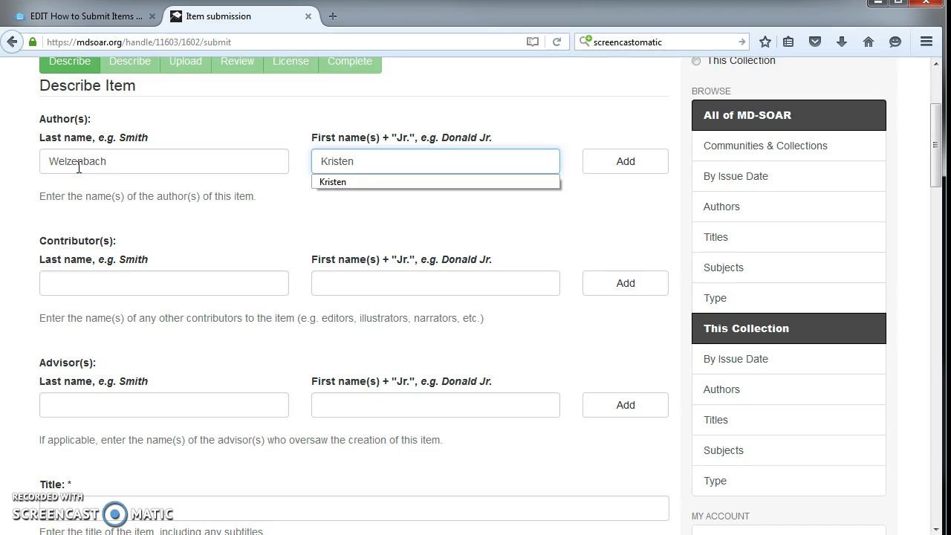
{"action": "left_click", "coordinate": [78, 202]}
- Enter 'Library Information' as the item's title
{"action": "scroll", "coordinate": [96, 245], "scroll_direction": "down", "scroll_amount": 4}
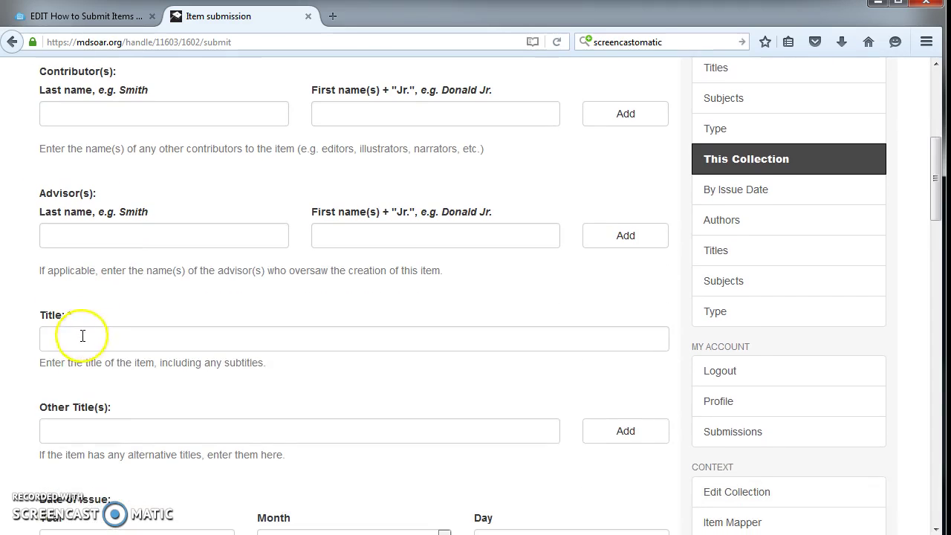
{"action": "left_click", "coordinate": [83, 336]}
{"action": "type", "text": "Librar"}
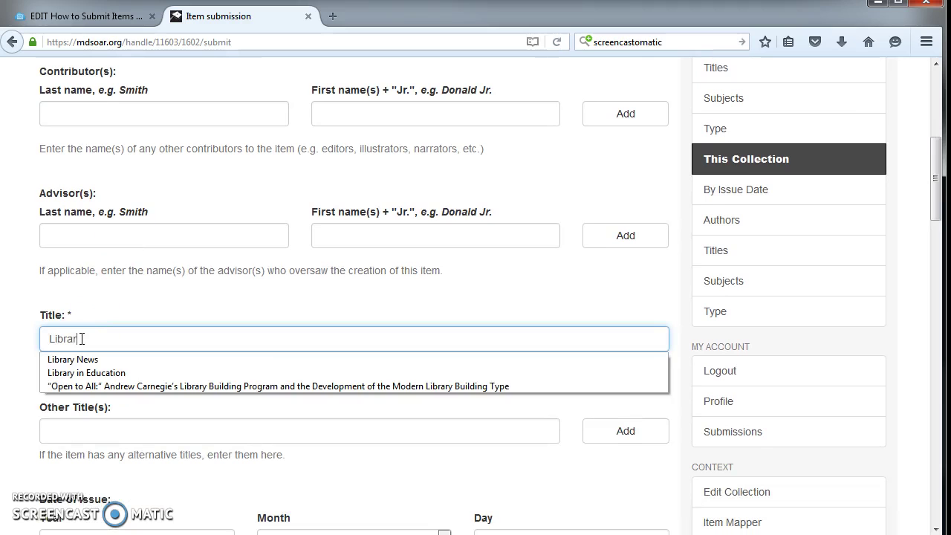
{"action": "type", "text": "y Information"}
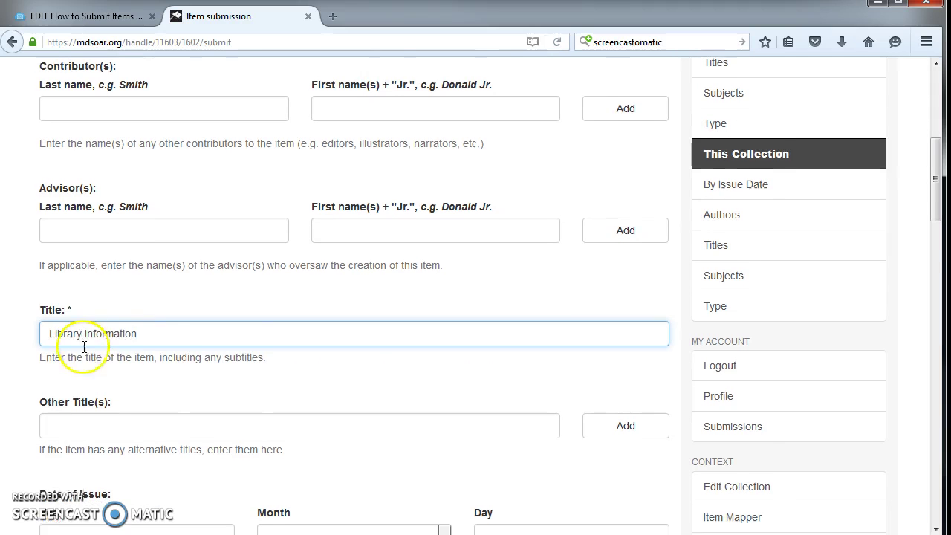
{"action": "scroll", "coordinate": [102, 345], "scroll_direction": "down", "scroll_amount": 4}
- Set the Date of Issue to year 2015, month April, day 15
{"action": "left_click", "coordinate": [73, 372]}
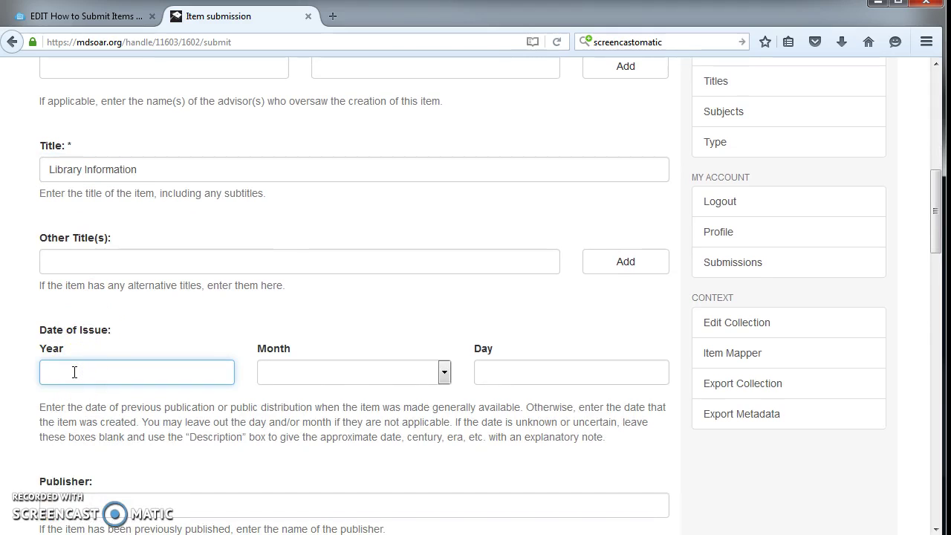
{"action": "type", "text": "2015"}
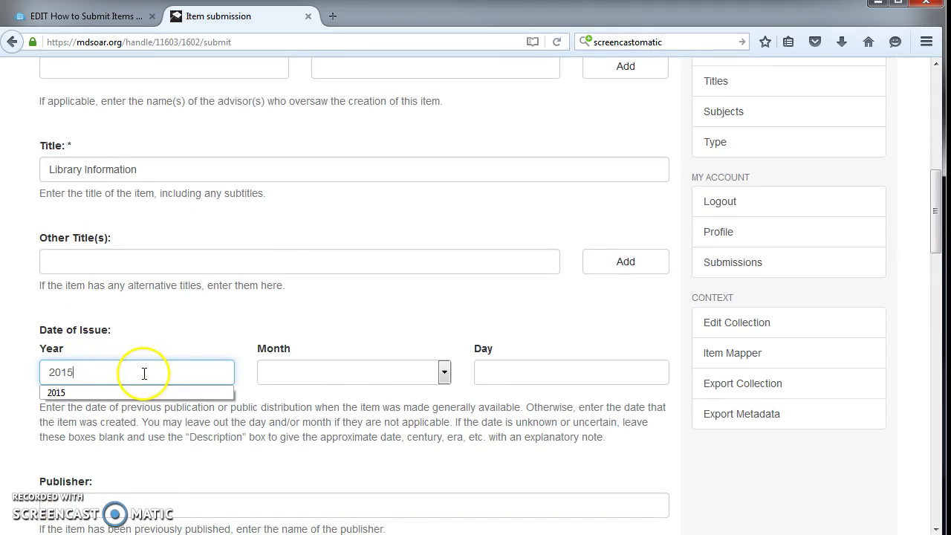
{"action": "left_click", "coordinate": [289, 371]}
{"action": "left_click", "coordinate": [280, 441]}
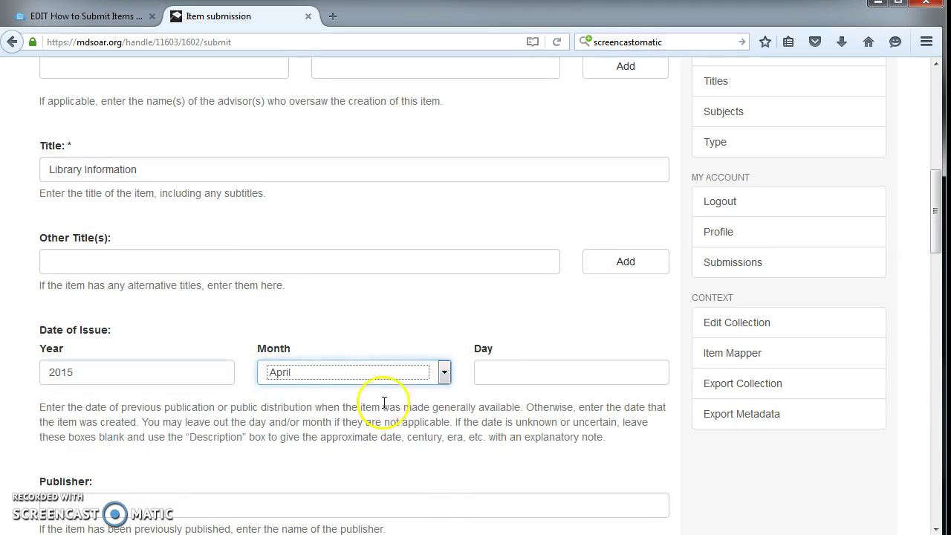
{"action": "left_click", "coordinate": [485, 370]}
{"action": "type", "text": "15"}
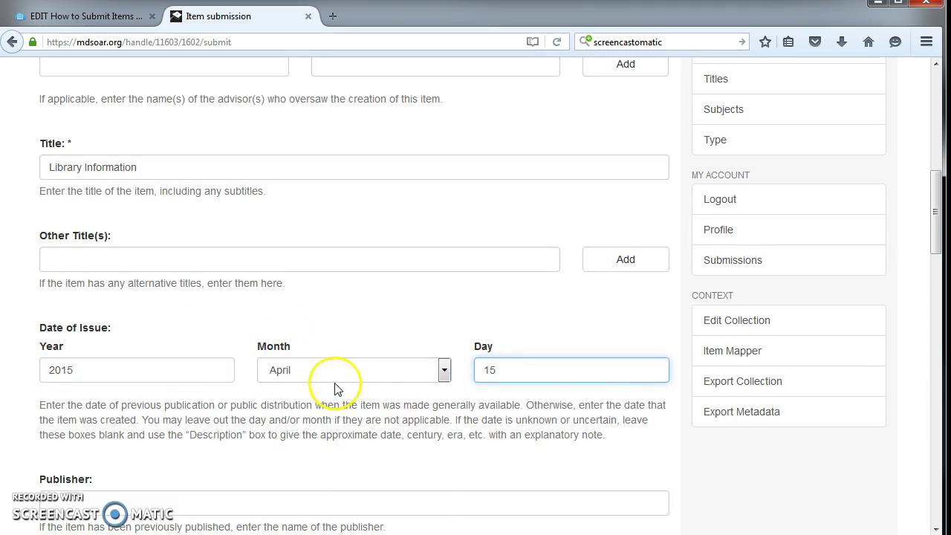
{"action": "scroll", "coordinate": [327, 378], "scroll_direction": "down", "scroll_amount": 4}
{"action": "scroll", "coordinate": [301, 373], "scroll_direction": "down", "scroll_amount": 8}
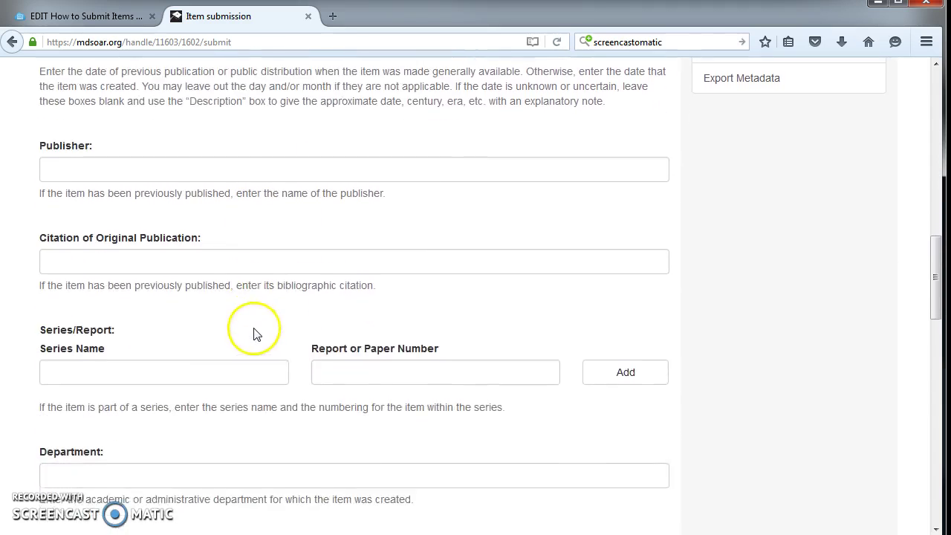
- Check the Program field, keeping its value as Masters of Education
{"action": "scroll", "coordinate": [251, 334], "scroll_direction": "down", "scroll_amount": 1}
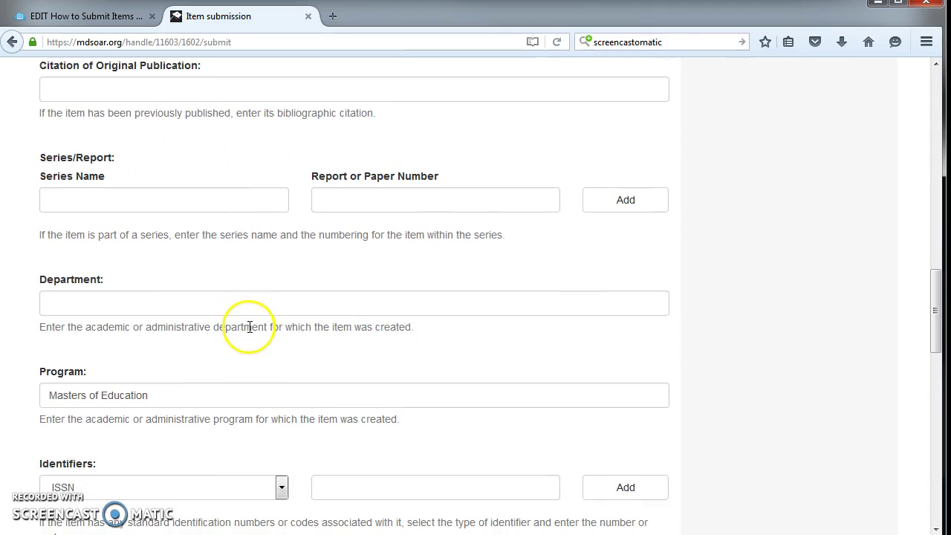
{"action": "left_click", "coordinate": [116, 396]}
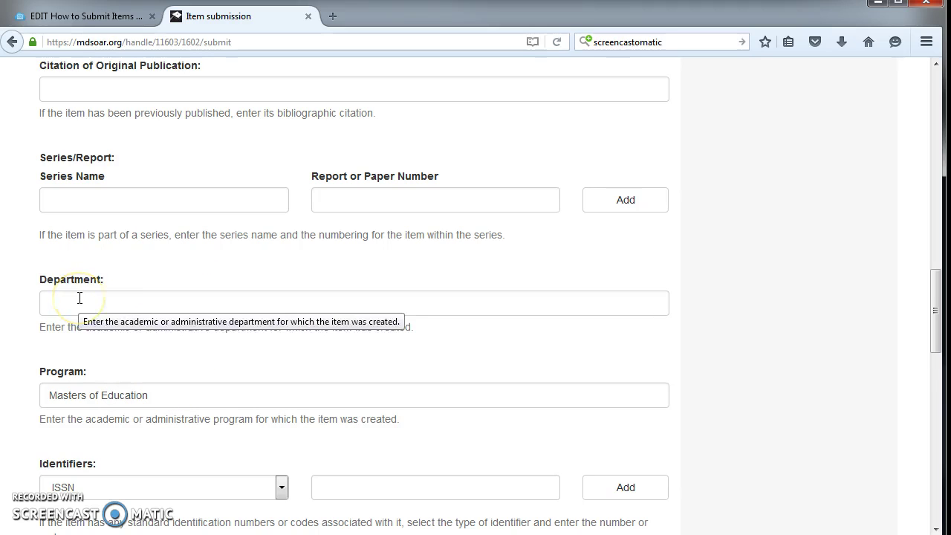
{"action": "scroll", "coordinate": [110, 393], "scroll_direction": "down", "scroll_amount": 2}
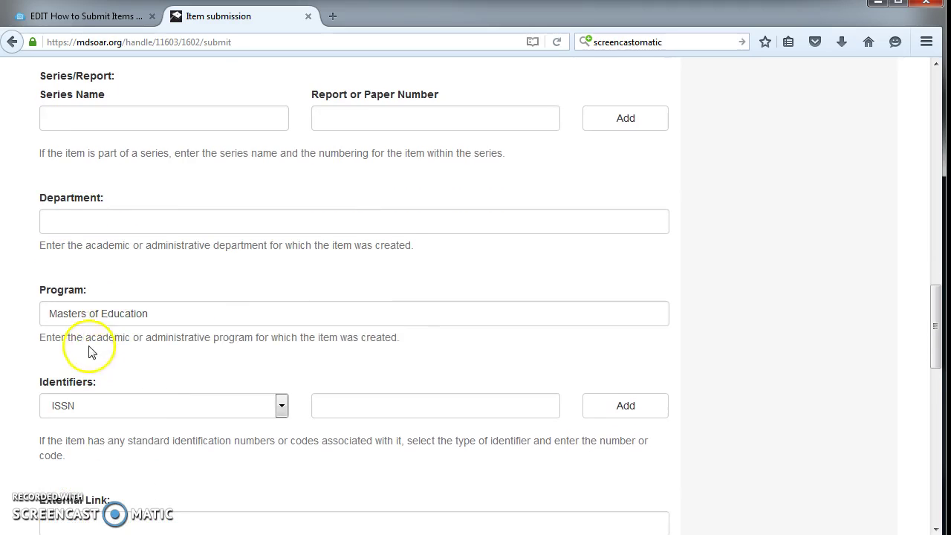
{"action": "left_click", "coordinate": [110, 308]}
{"action": "scroll", "coordinate": [106, 308], "scroll_direction": "down", "scroll_amount": 5}
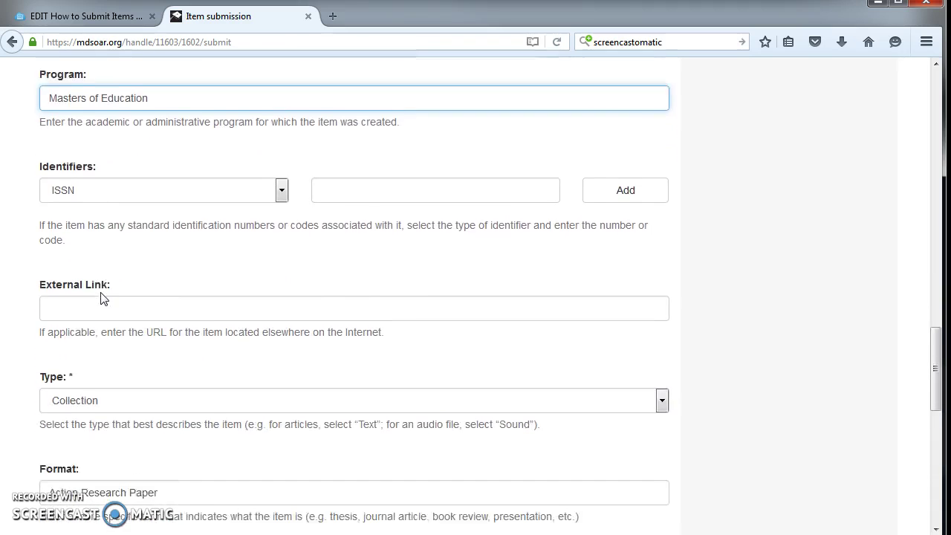
{"action": "scroll", "coordinate": [103, 297], "scroll_direction": "down", "scroll_amount": 1}
- Set the item Type to Text
{"action": "left_click", "coordinate": [76, 359]}
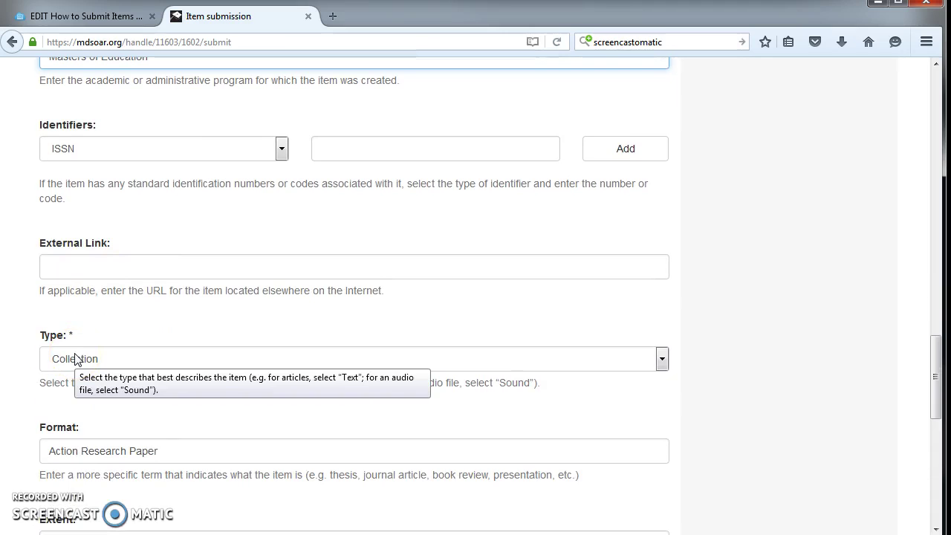
{"action": "left_click", "coordinate": [75, 360]}
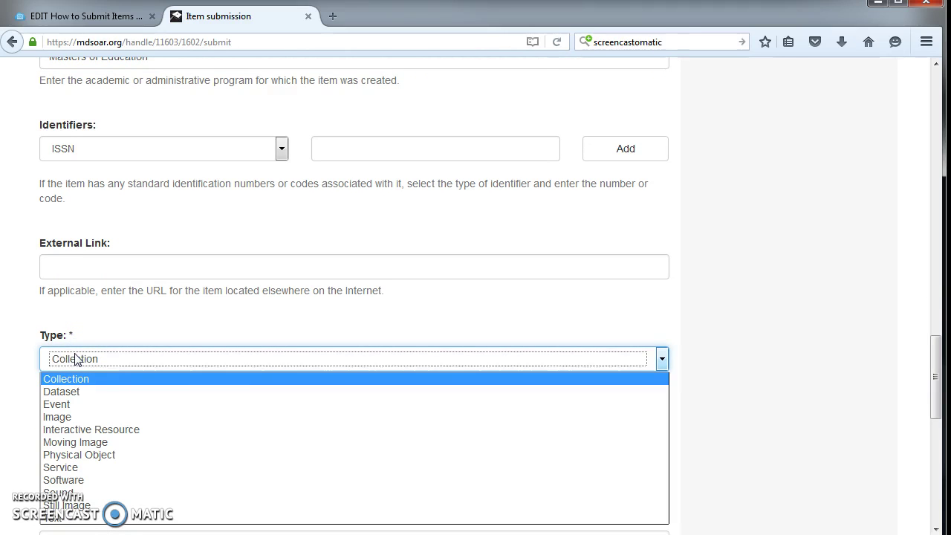
{"action": "left_click", "coordinate": [76, 360]}
{"action": "scroll", "coordinate": [70, 357], "scroll_direction": "down", "scroll_amount": 2}
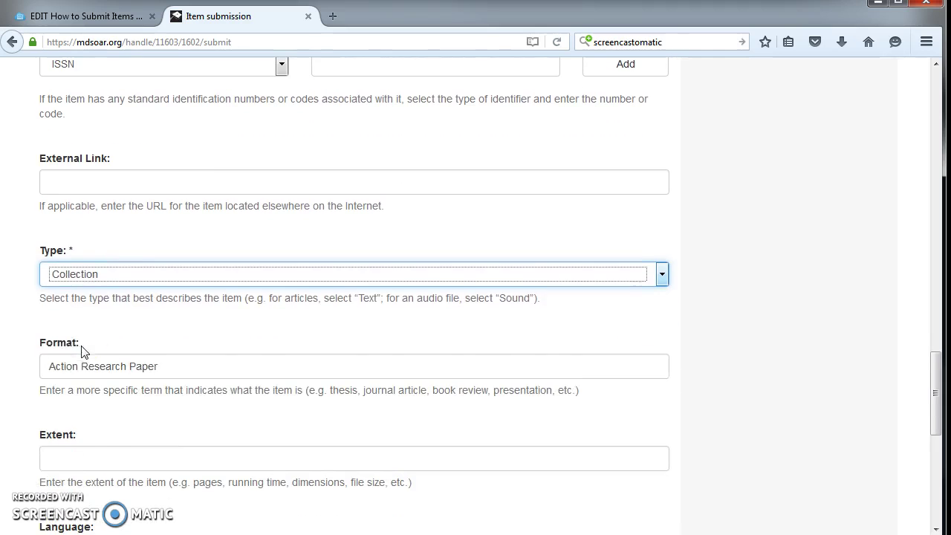
{"action": "left_click", "coordinate": [80, 275]}
{"action": "left_click_drag", "start_coordinate": [94, 335], "coordinate": [108, 435]}
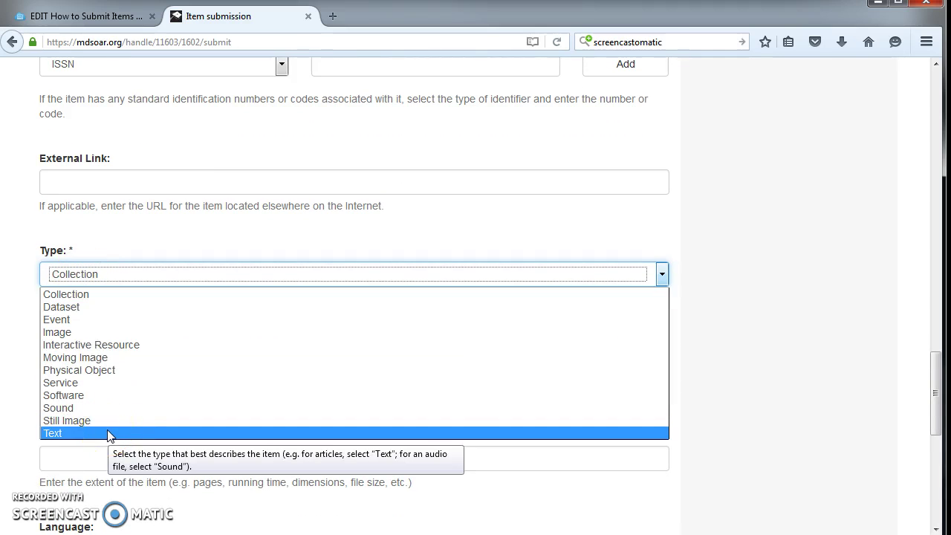
{"action": "left_click", "coordinate": [108, 434]}
- Keep Format as Action Research Paper and set Extent to 16 p
{"action": "left_click", "coordinate": [93, 366]}
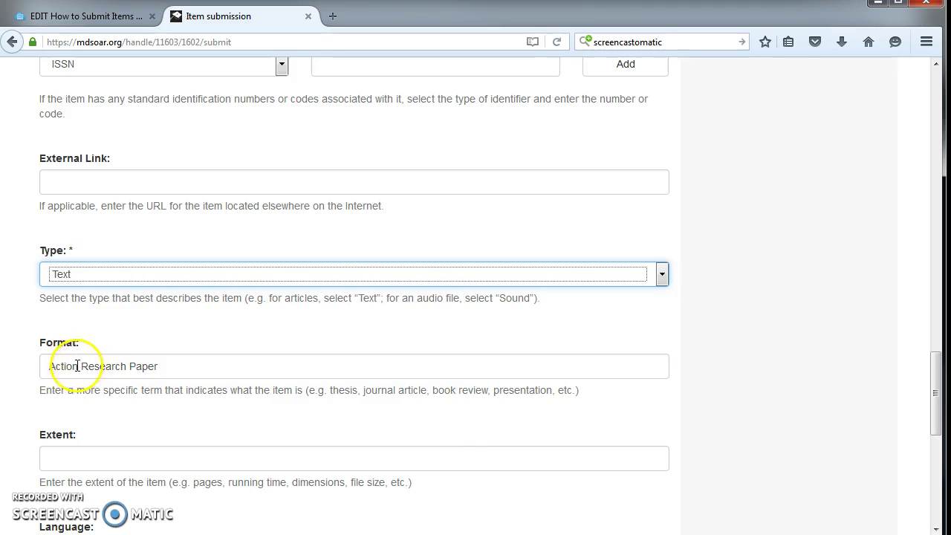
{"action": "scroll", "coordinate": [102, 361], "scroll_direction": "down", "scroll_amount": 2}
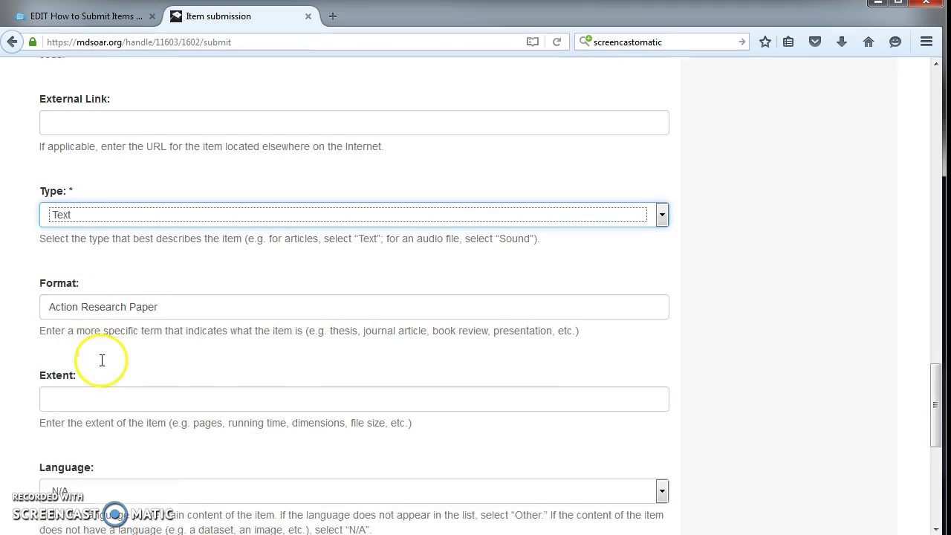
{"action": "left_click", "coordinate": [62, 372]}
{"action": "type", "text": "16 p."}
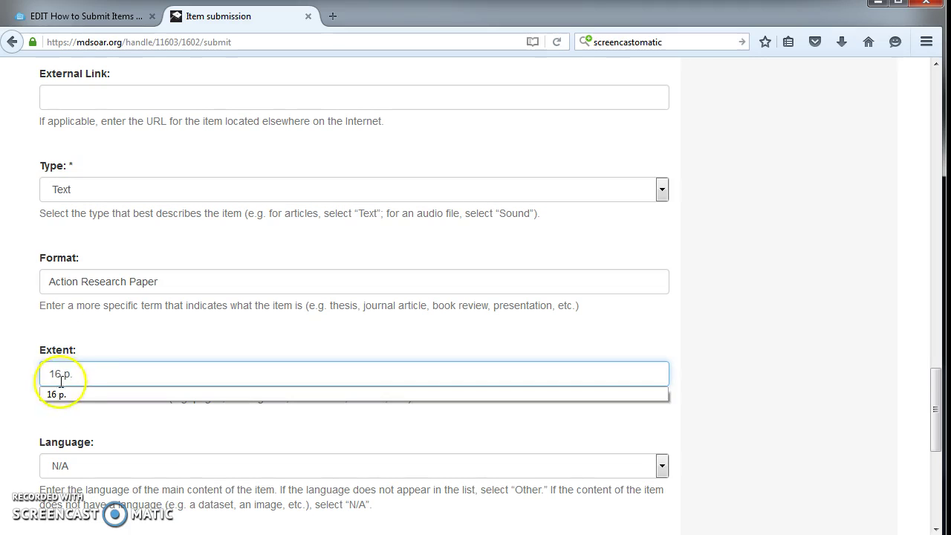
{"action": "left_click", "coordinate": [57, 394]}
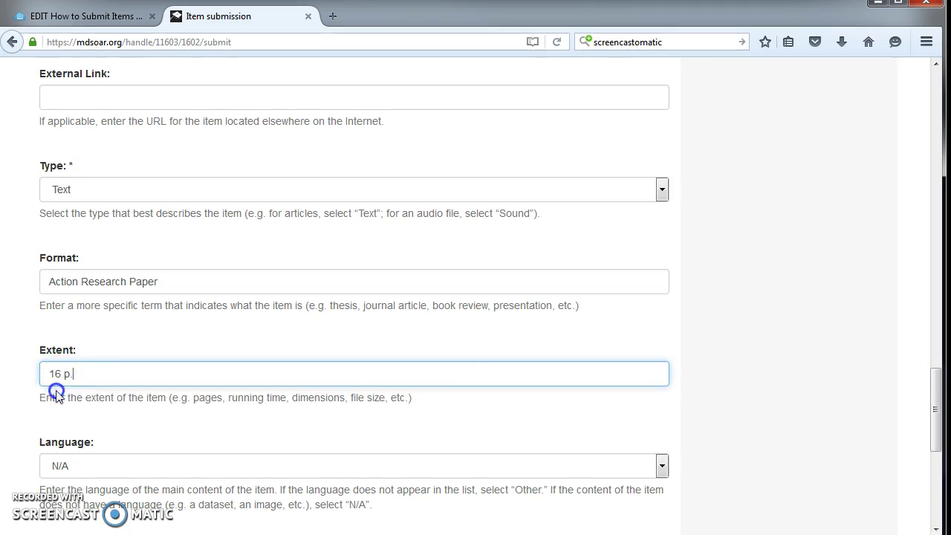
- Set the language to English (United States) and advance to the next description page
{"action": "left_click", "coordinate": [104, 466]}
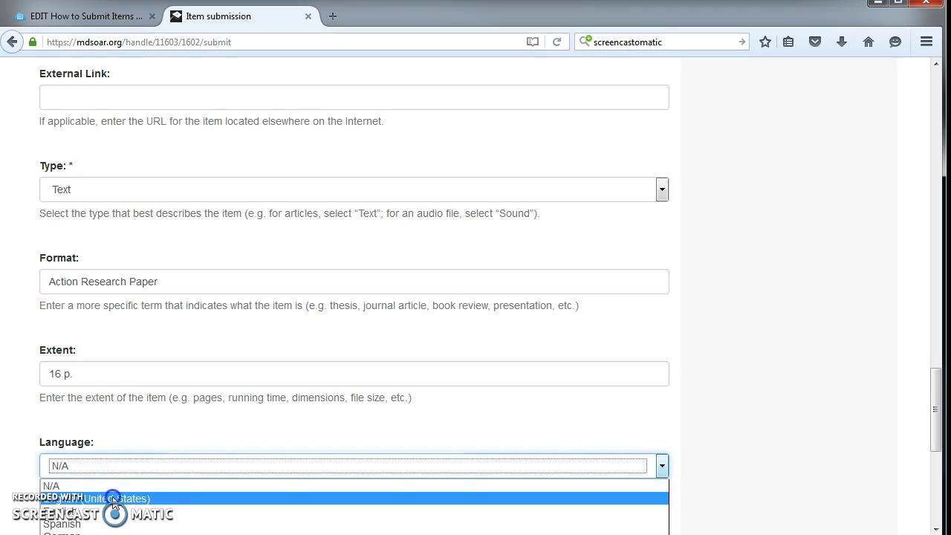
{"action": "left_click", "coordinate": [112, 498]}
{"action": "left_click", "coordinate": [183, 424]}
{"action": "scroll", "coordinate": [182, 424], "scroll_direction": "down", "scroll_amount": 3}
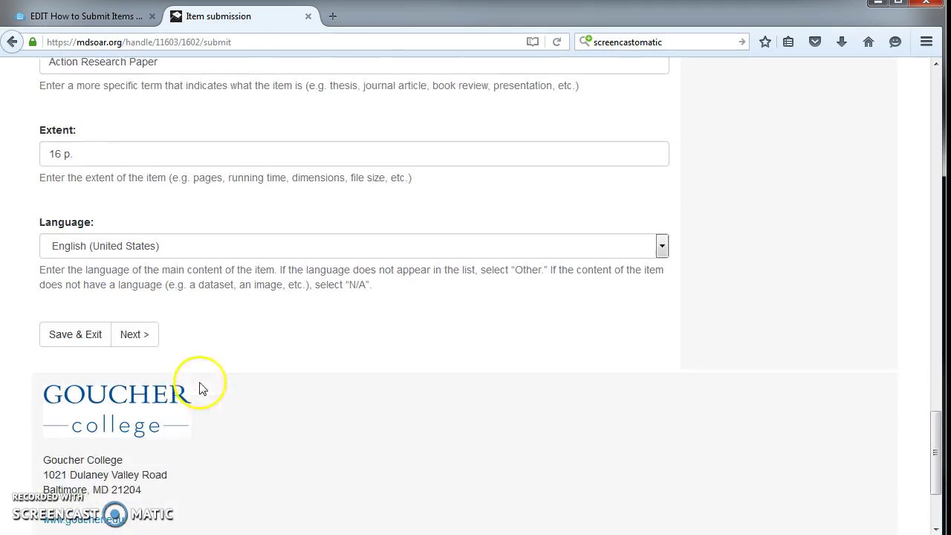
{"action": "left_click", "coordinate": [131, 301]}
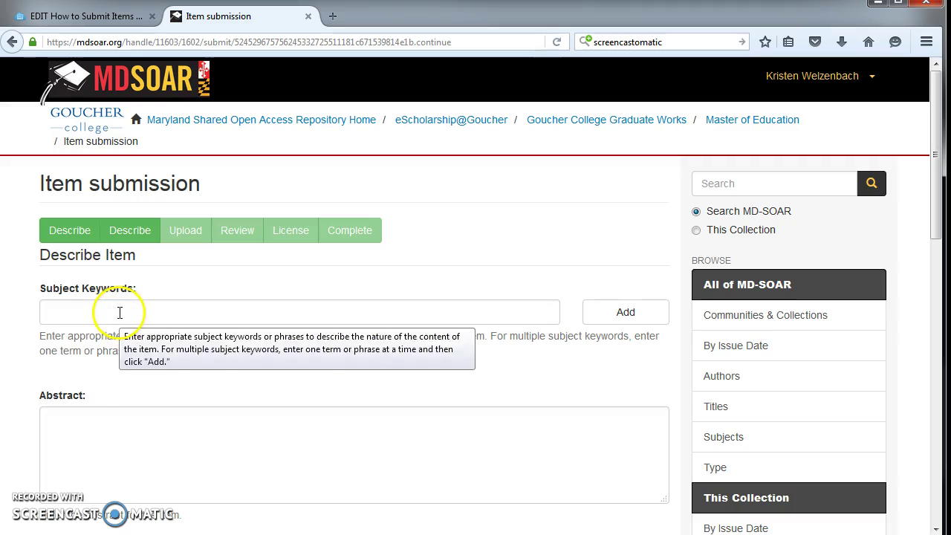
- Leave Abstract, Sponsors and Description empty and proceed to the Upload File(s) step
{"action": "left_click", "coordinate": [78, 429]}
{"action": "scroll", "coordinate": [112, 419], "scroll_direction": "down", "scroll_amount": 3}
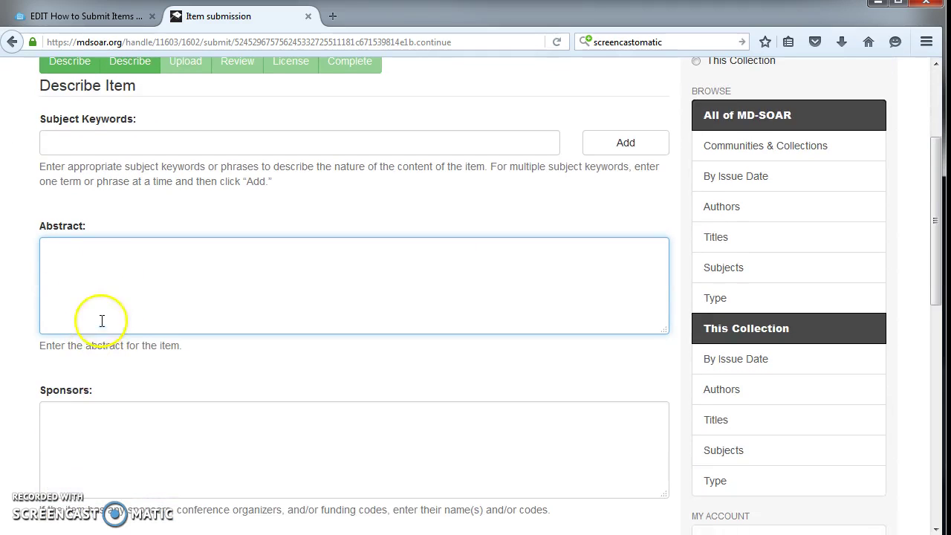
{"action": "left_click", "coordinate": [94, 427]}
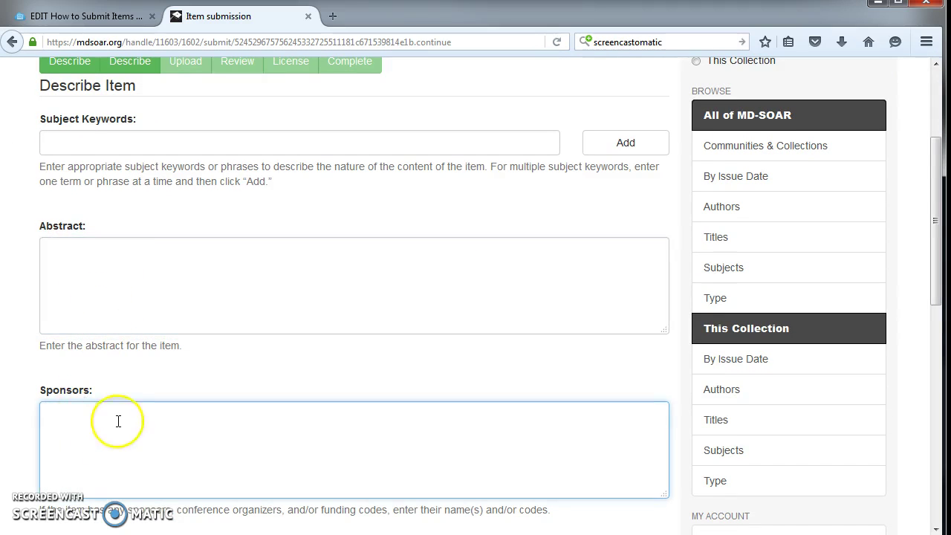
{"action": "scroll", "coordinate": [118, 421], "scroll_direction": "down", "scroll_amount": 3}
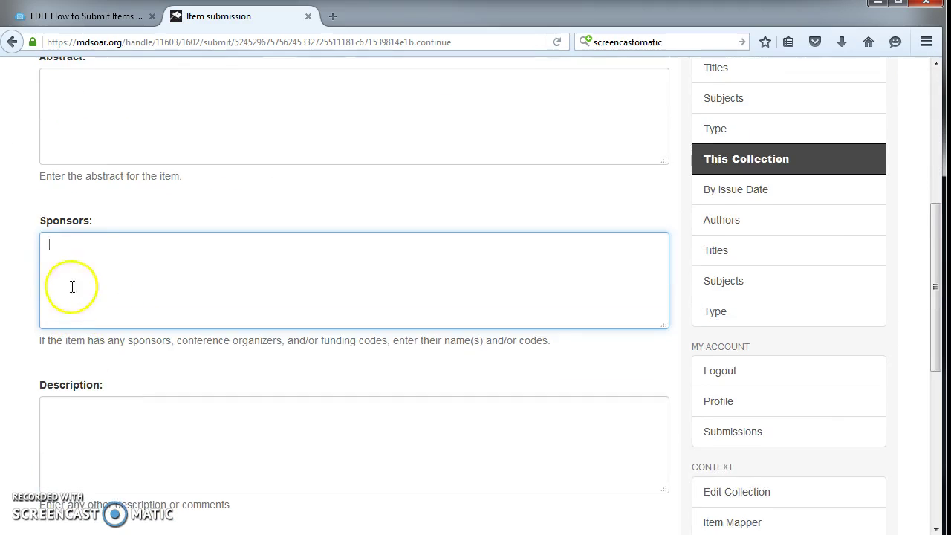
{"action": "left_click", "coordinate": [108, 419]}
{"action": "scroll", "coordinate": [108, 420], "scroll_direction": "down", "scroll_amount": 3}
{"action": "left_click", "coordinate": [197, 384]}
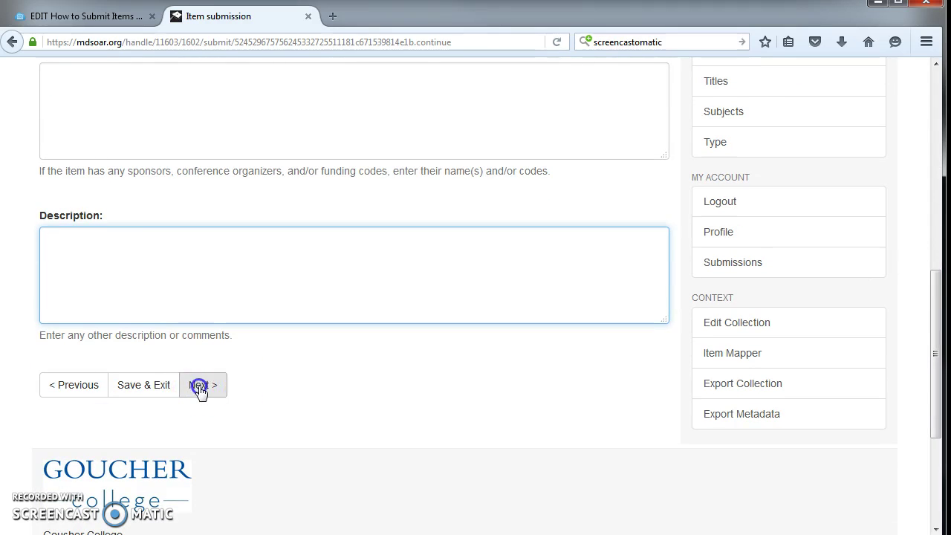
- Attach the JRRP2013 FreshSoph research paper PDF and continue to the review
{"action": "left_click", "coordinate": [81, 320]}
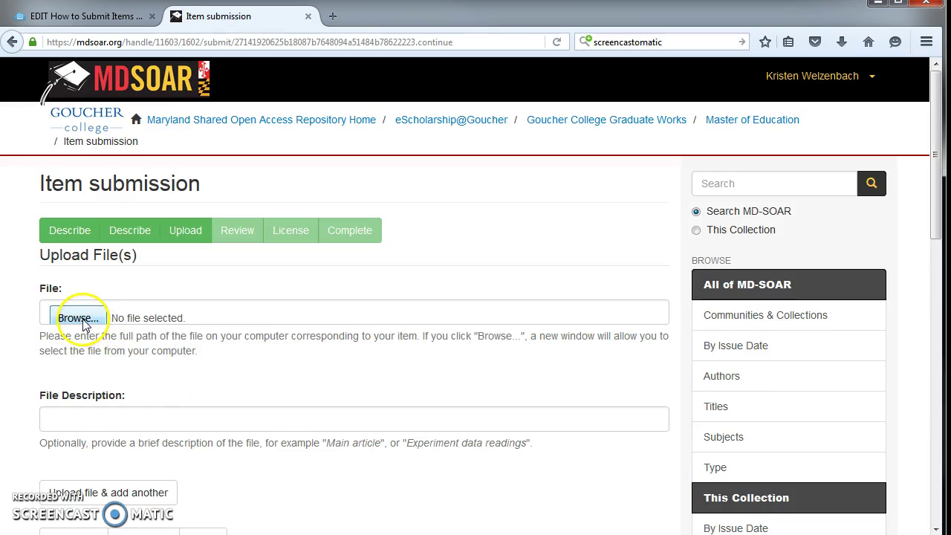
{"action": "left_click", "coordinate": [83, 320]}
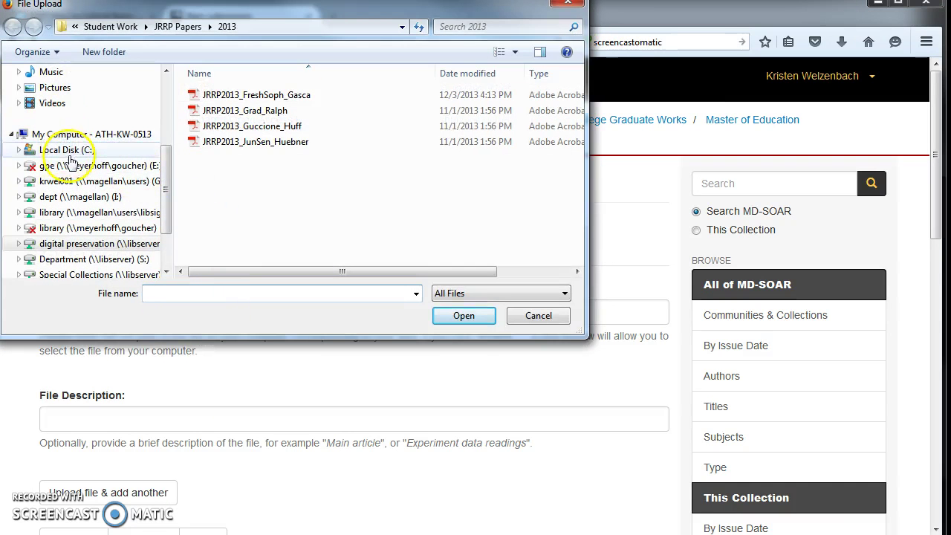
{"action": "left_click", "coordinate": [223, 95]}
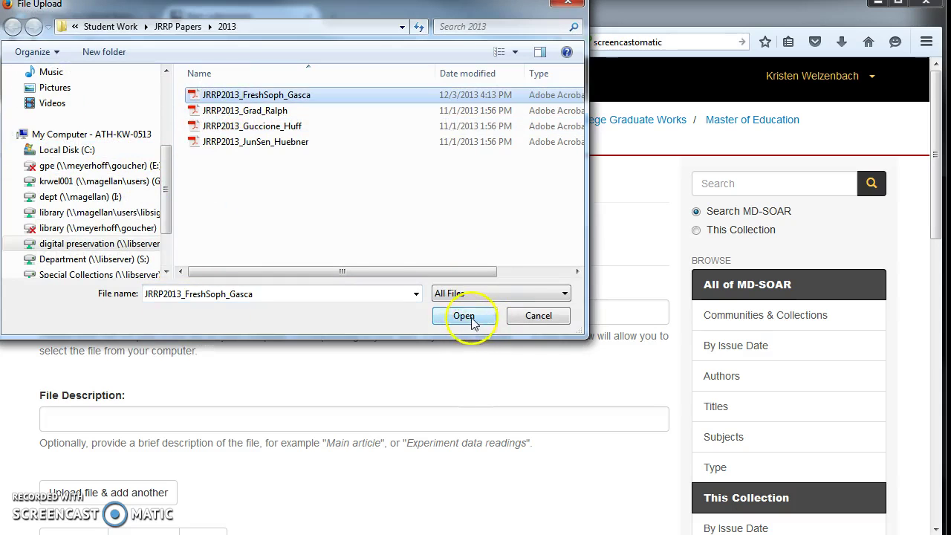
{"action": "left_click", "coordinate": [469, 317]}
{"action": "scroll", "coordinate": [171, 327], "scroll_direction": "down", "scroll_amount": 3}
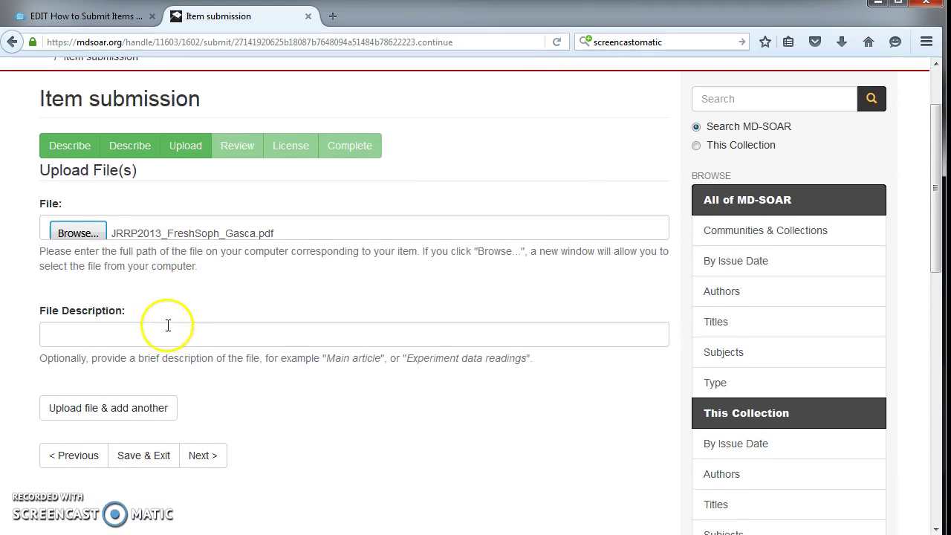
{"action": "scroll", "coordinate": [174, 359], "scroll_direction": "down", "scroll_amount": 1}
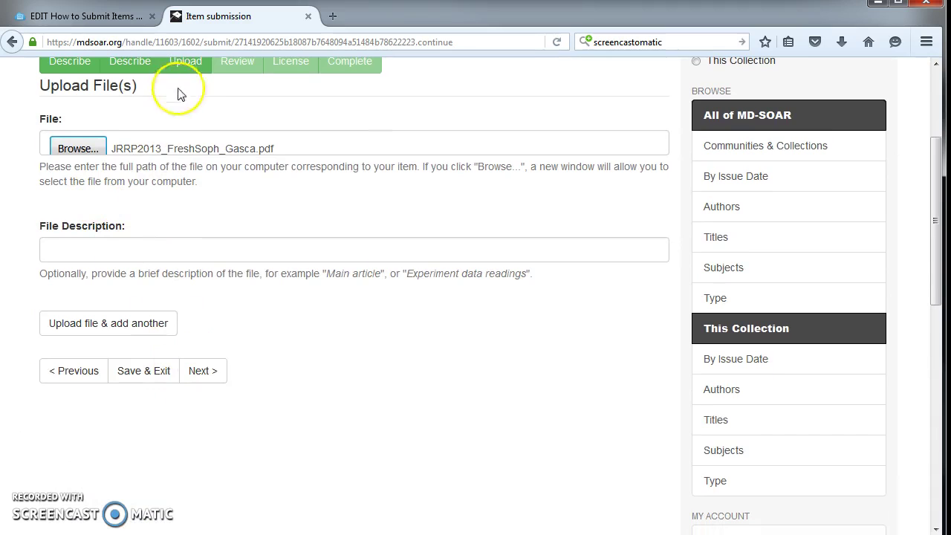
{"action": "left_click", "coordinate": [206, 372]}
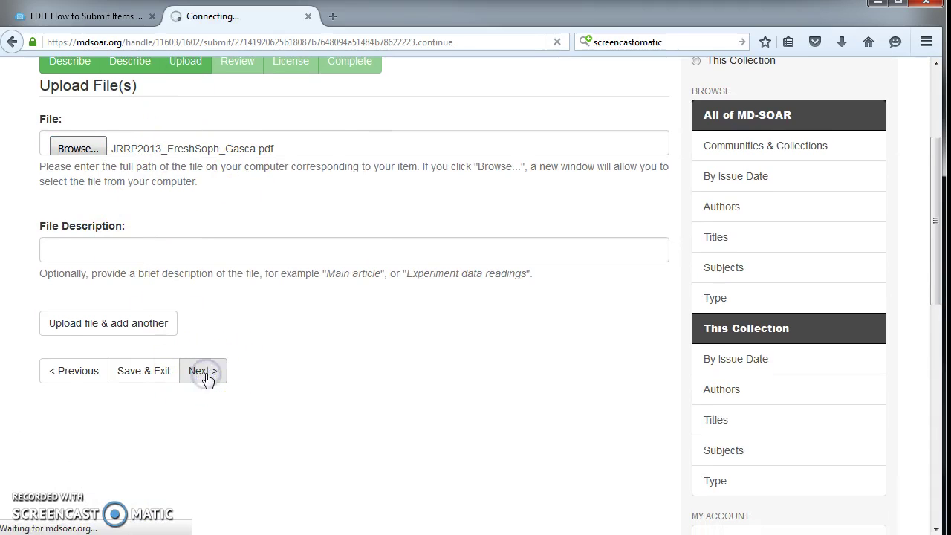
- Check the reviewed metadata and the uploaded JRRP2013 PDF, then accept the review
{"action": "scroll", "coordinate": [329, 330], "scroll_direction": "down", "scroll_amount": 2}
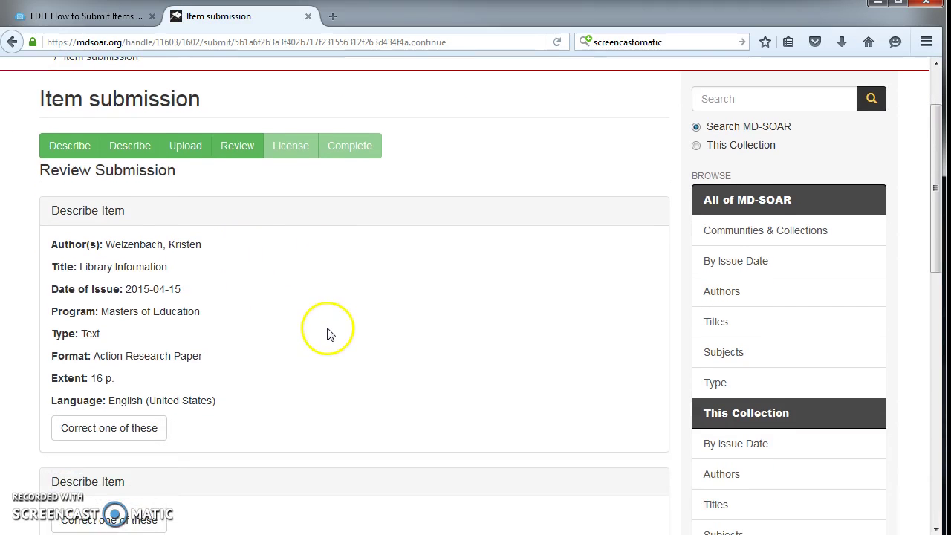
{"action": "scroll", "coordinate": [322, 315], "scroll_direction": "down", "scroll_amount": 2}
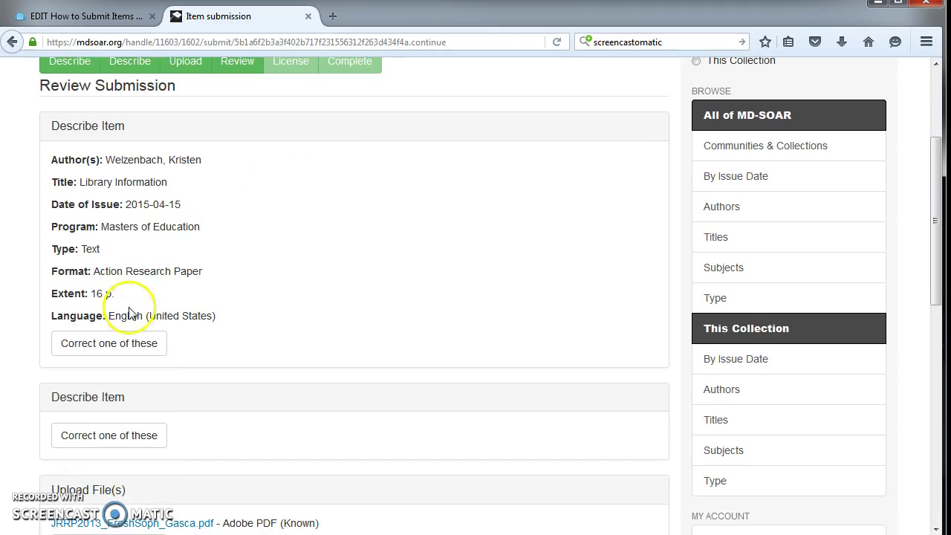
{"action": "scroll", "coordinate": [307, 375], "scroll_direction": "down", "scroll_amount": 2}
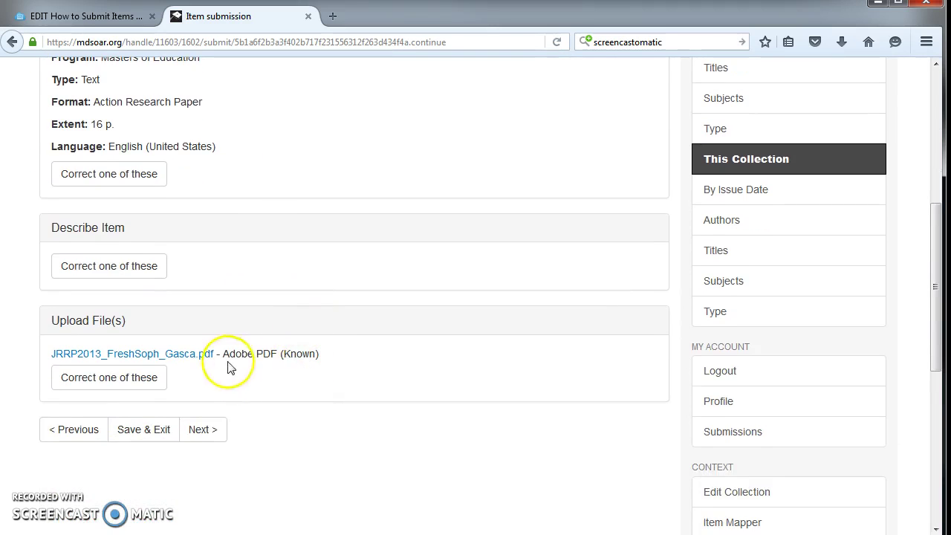
{"action": "left_click", "coordinate": [197, 430]}
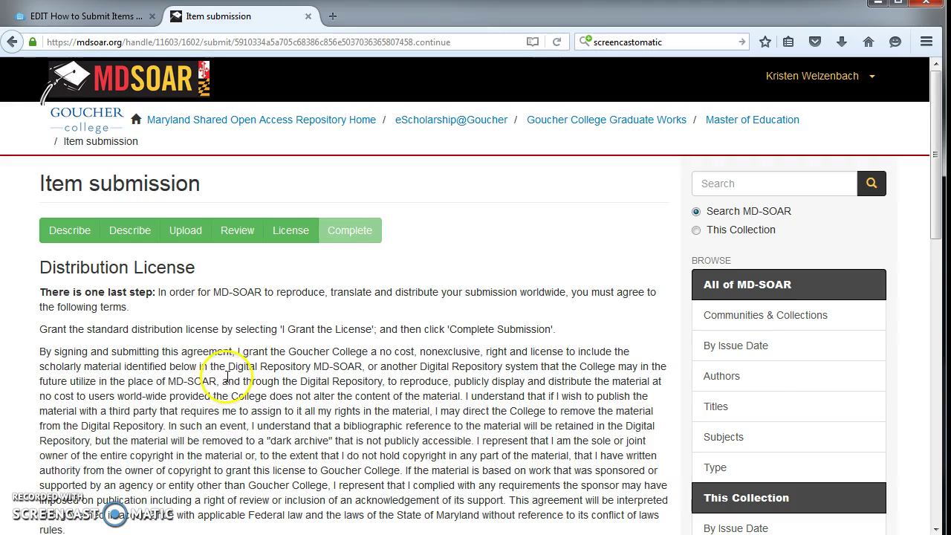
- Tick I Grant the License and complete the submission
{"action": "scroll", "coordinate": [230, 368], "scroll_direction": "down", "scroll_amount": 1}
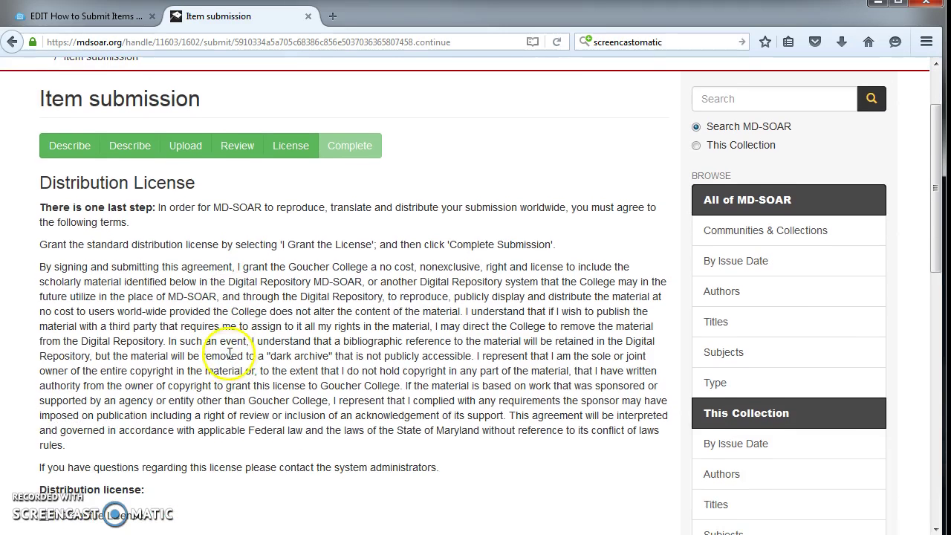
{"action": "scroll", "coordinate": [249, 335], "scroll_direction": "down", "scroll_amount": 1}
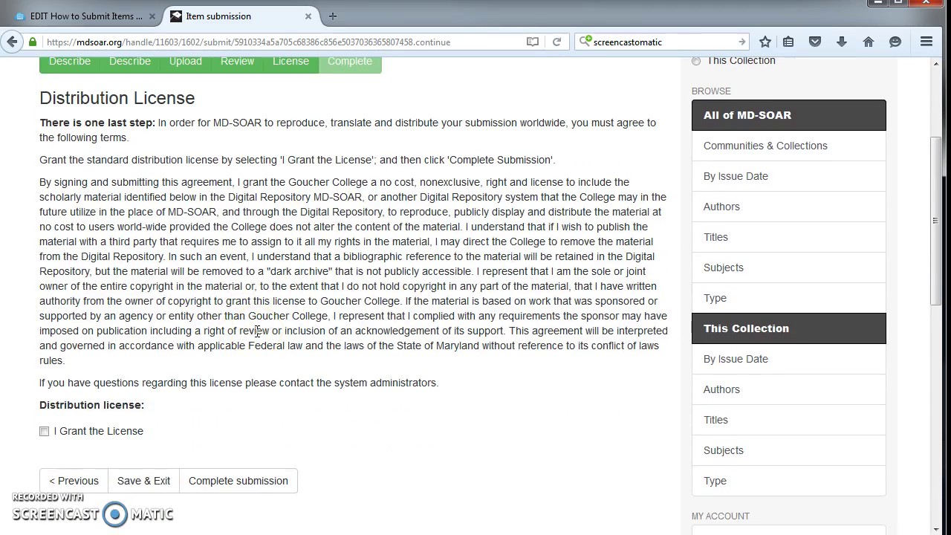
{"action": "left_click", "coordinate": [264, 331]}
{"action": "left_click", "coordinate": [287, 331]}
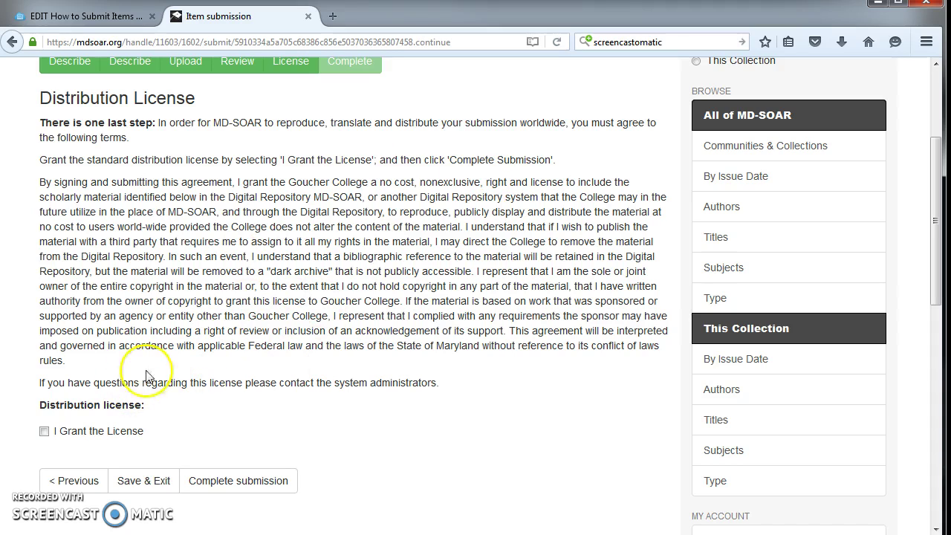
{"action": "left_click", "coordinate": [43, 431]}
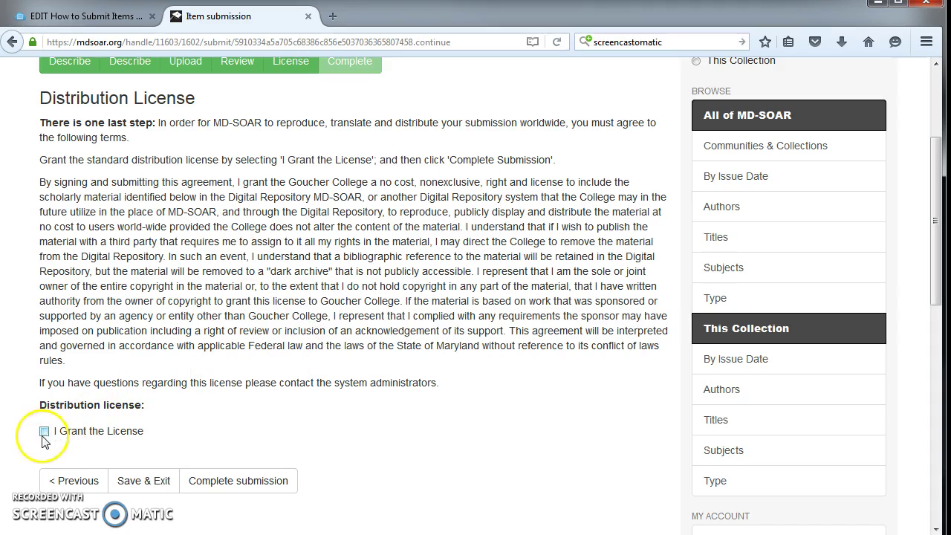
{"action": "left_click", "coordinate": [249, 489]}
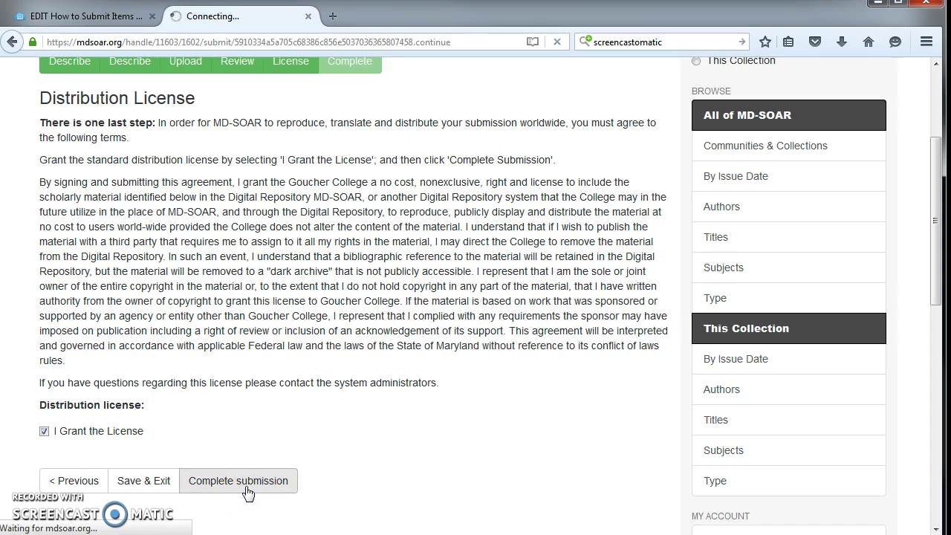